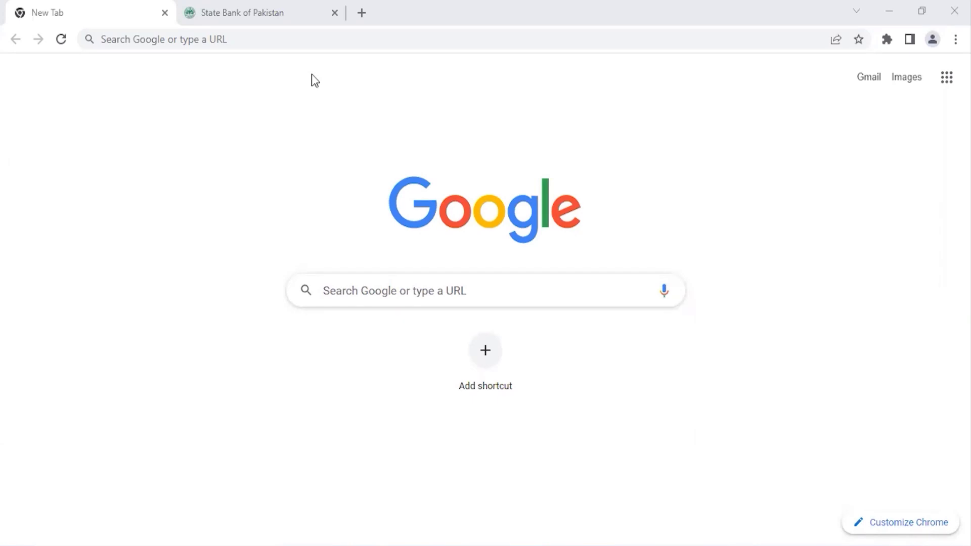
Load easydata.sbp.org.pk in the new Chrome tab to reach the SBP EasyData home page.
{"action": "left_click", "coordinate": [301, 41]}
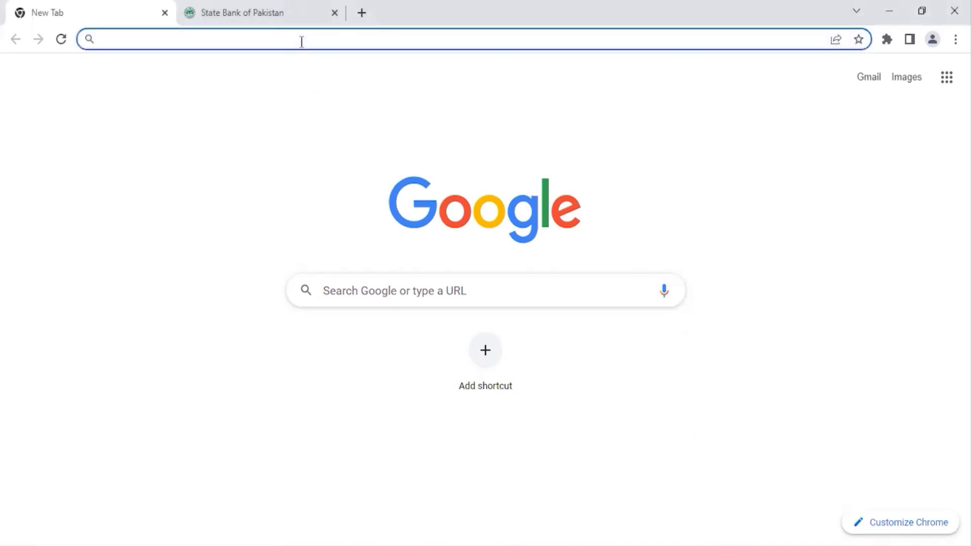
{"action": "type", "text": "eas"}
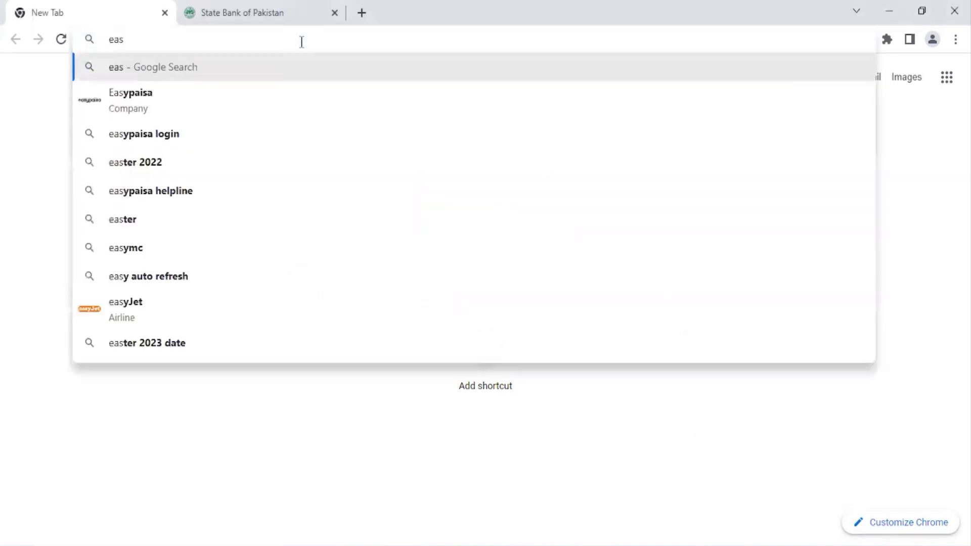
{"action": "type", "text": "ydata.sbp."}
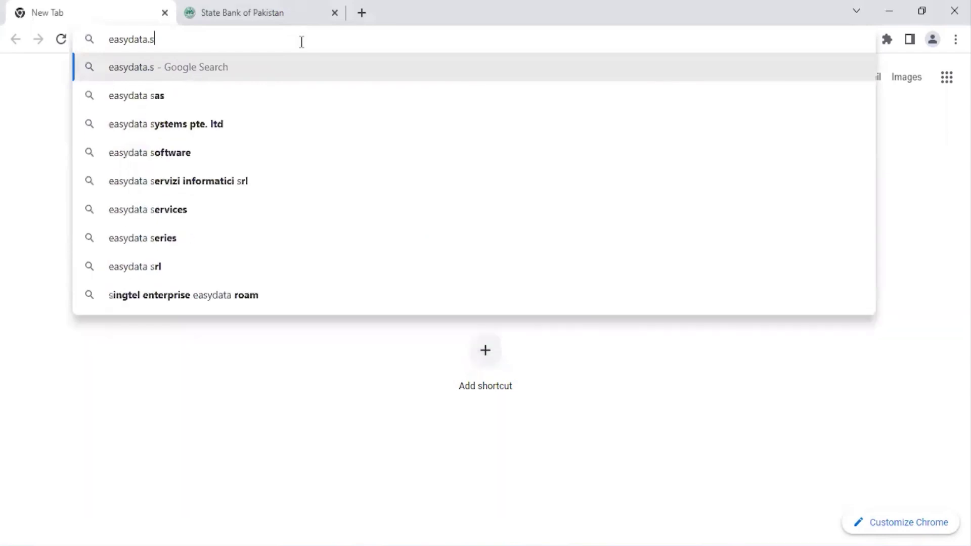
{"action": "type", "text": "org.pk"}
{"action": "key", "text": "Return"}
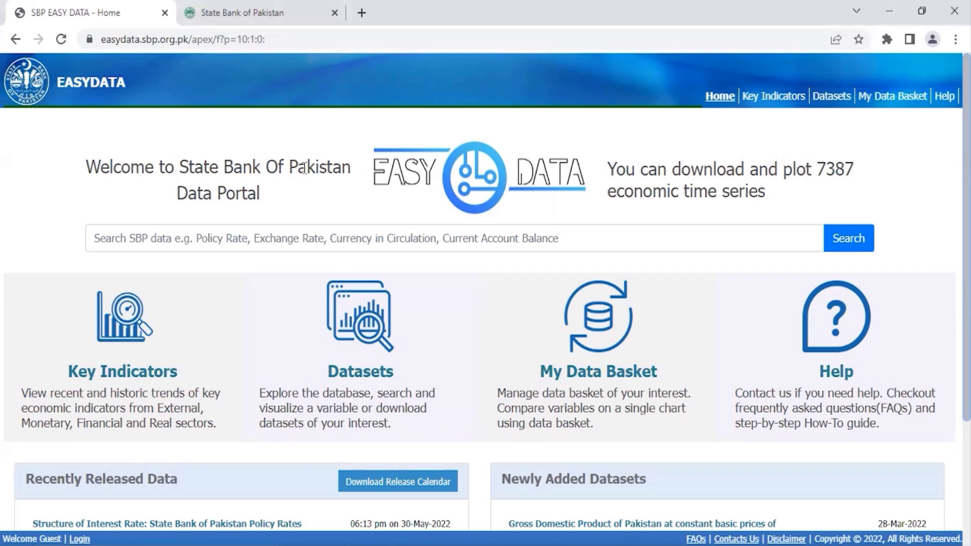
{"action": "left_click", "coordinate": [113, 381]}
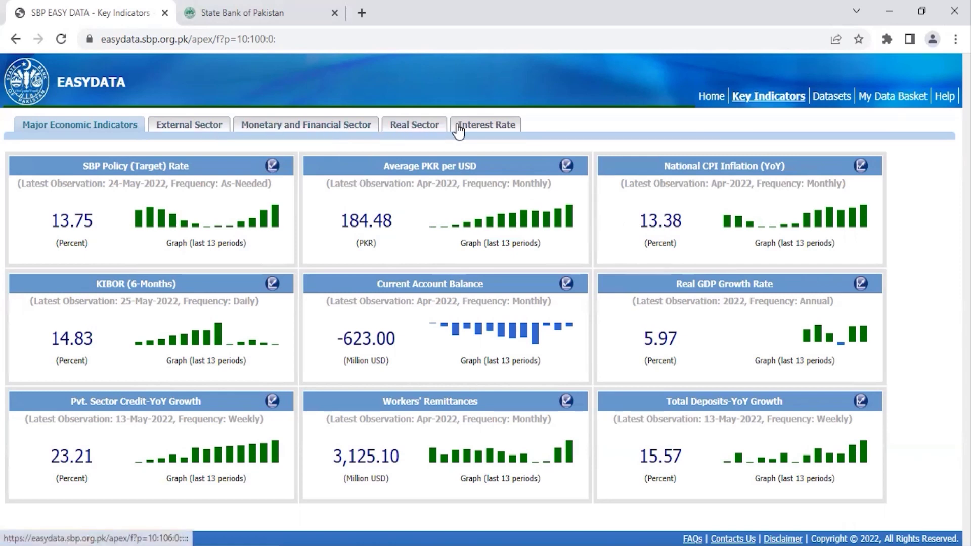
{"action": "left_click", "coordinate": [197, 127]}
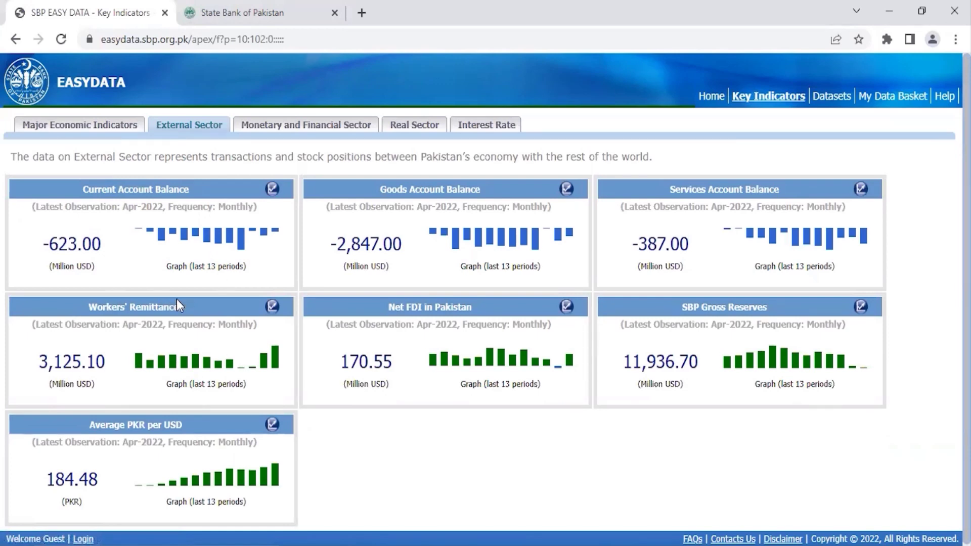
{"action": "left_click", "coordinate": [401, 129]}
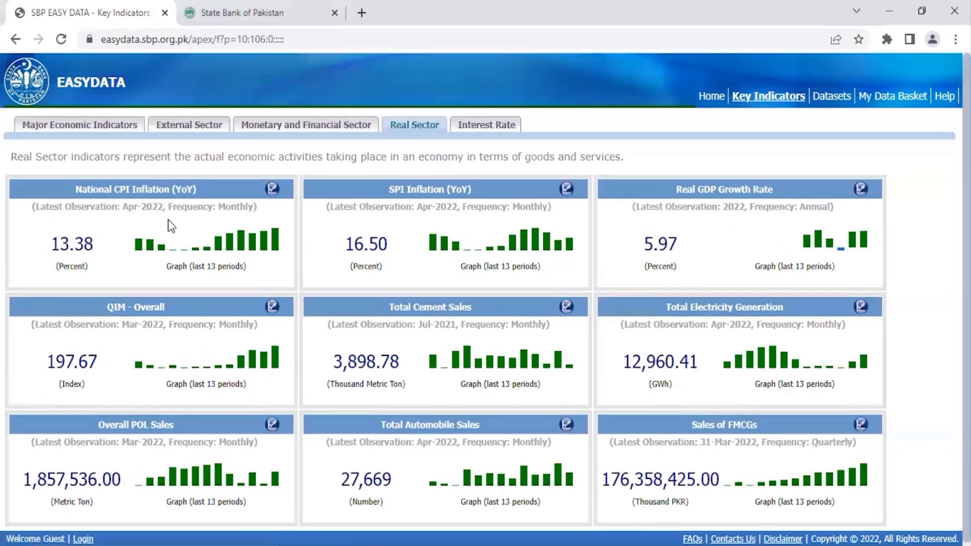
{"action": "left_click", "coordinate": [710, 98]}
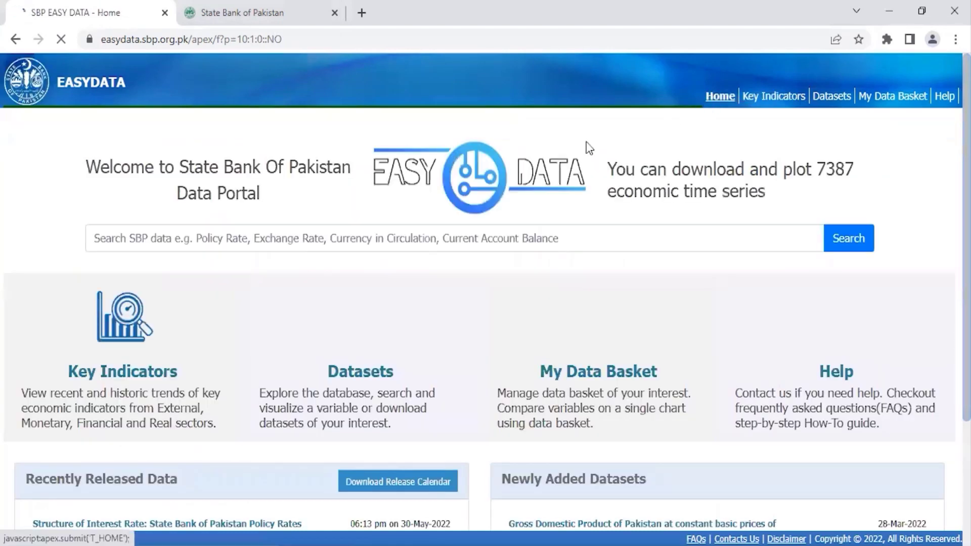
Open the List of Datasets, leaving Data Frequency and Data Source filters on Show All.
{"action": "left_click", "coordinate": [359, 369]}
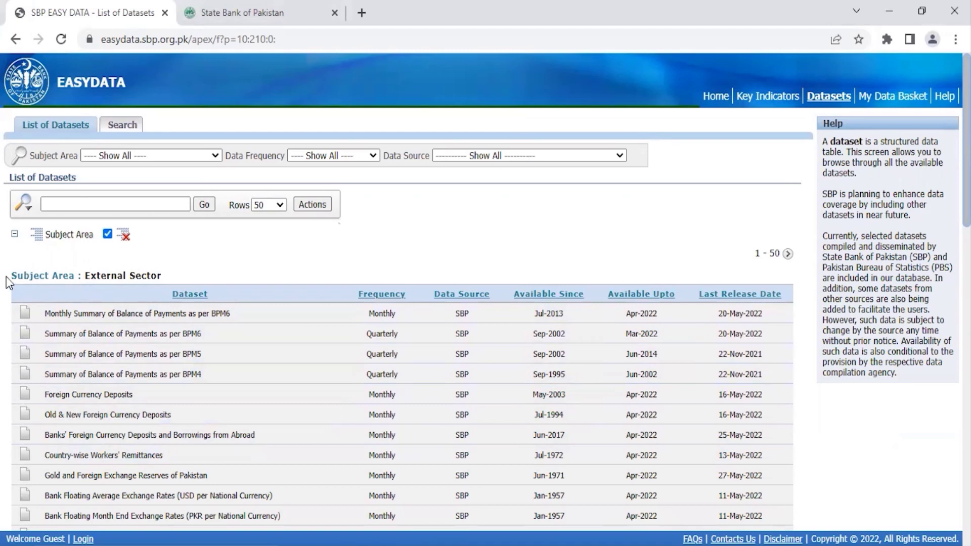
{"action": "left_click", "coordinate": [334, 155]}
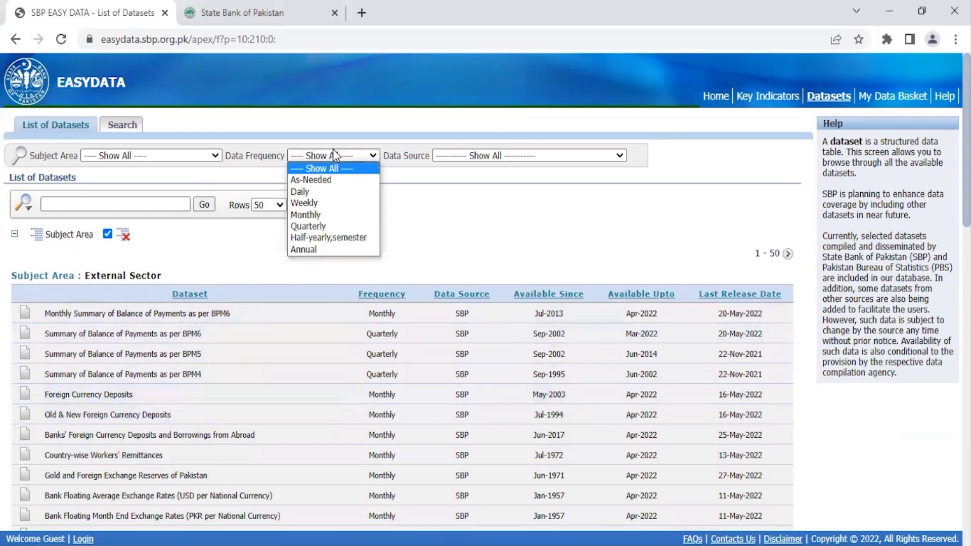
{"action": "left_click", "coordinate": [336, 155]}
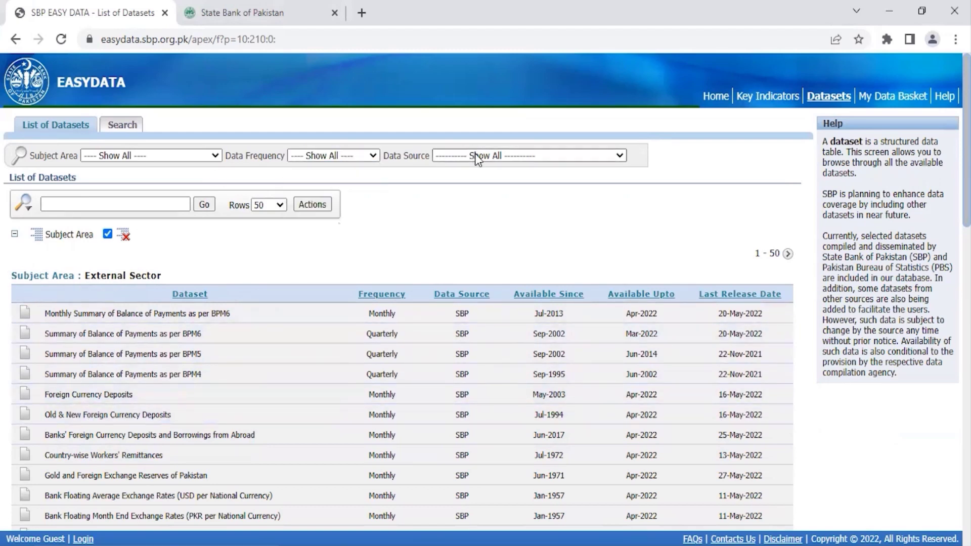
{"action": "left_click", "coordinate": [476, 155]}
{"action": "left_click", "coordinate": [477, 154]}
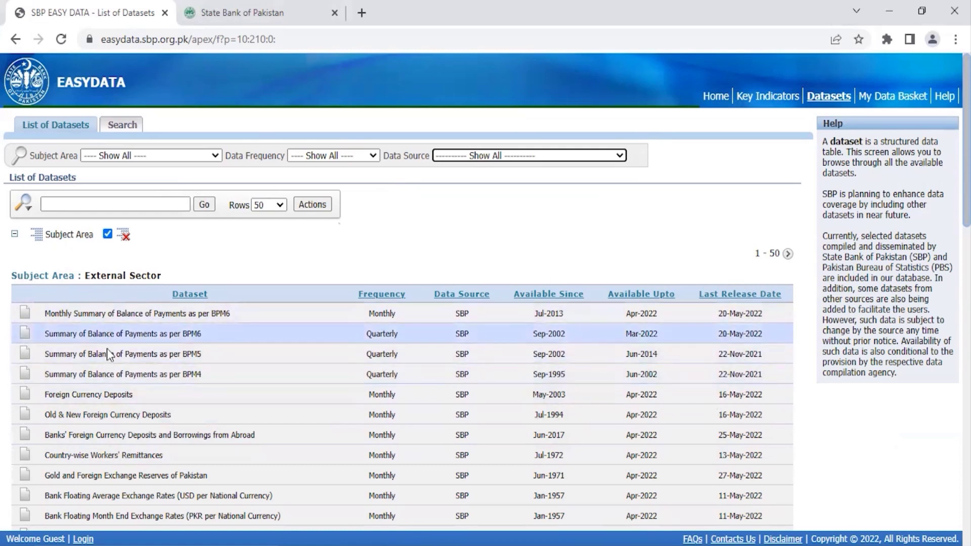
Chart BOP-Current account balance from the BPM6 summary dataset, zooming to 2004–2019 then resetting.
{"action": "left_click", "coordinate": [20, 336]}
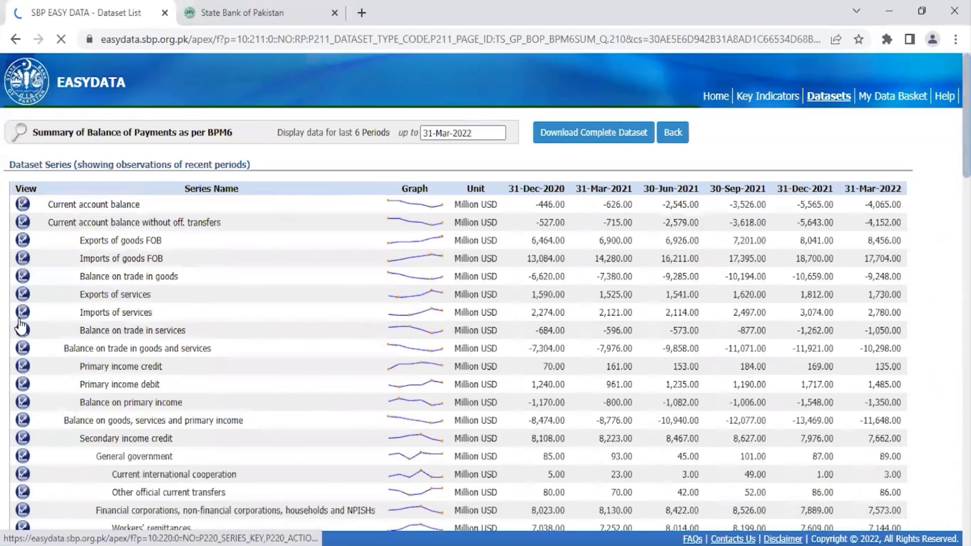
{"action": "left_click", "coordinate": [22, 205]}
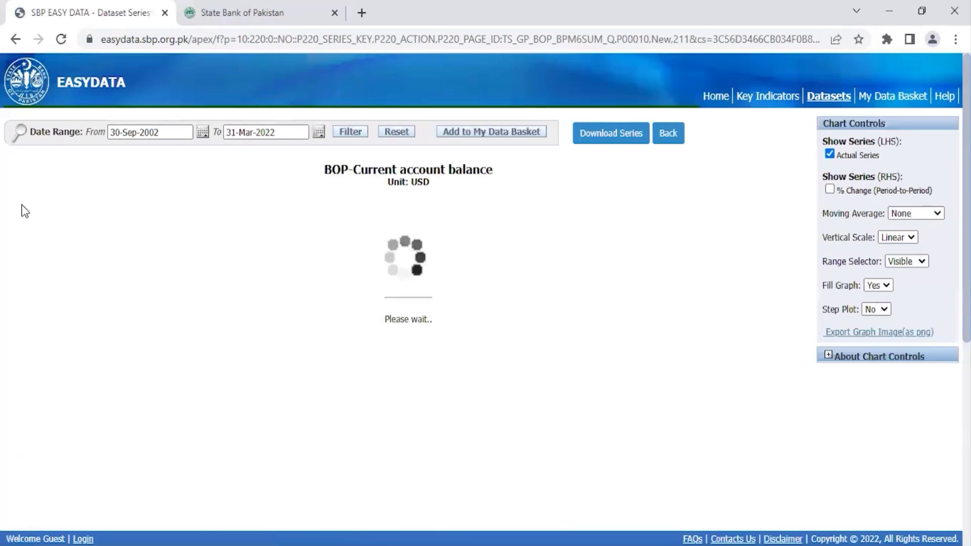
{"action": "scroll", "coordinate": [547, 355], "scroll_direction": "down", "scroll_amount": 5}
{"action": "scroll", "coordinate": [545, 356], "scroll_direction": "up", "scroll_amount": 5}
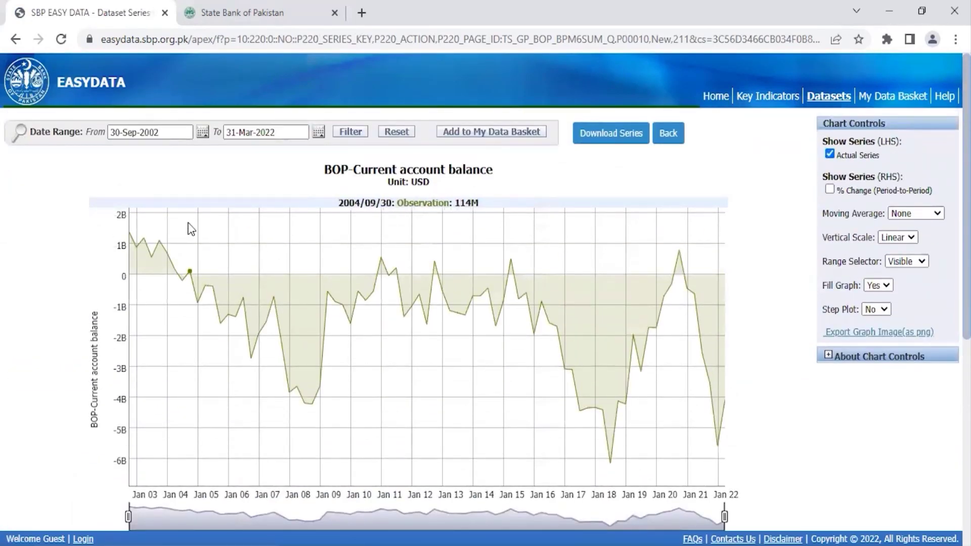
{"action": "left_click_drag", "start_coordinate": [191, 230], "coordinate": [655, 378]}
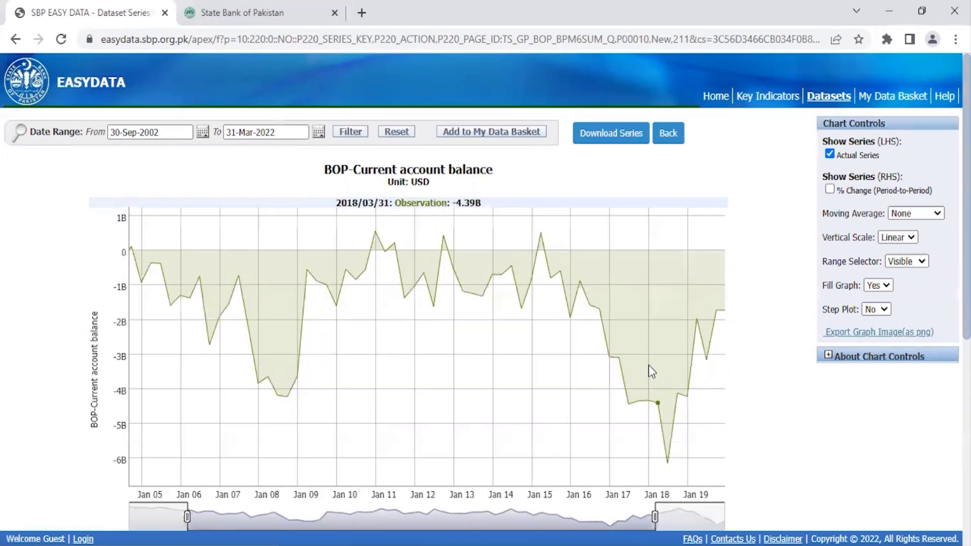
{"action": "double_click", "coordinate": [629, 240]}
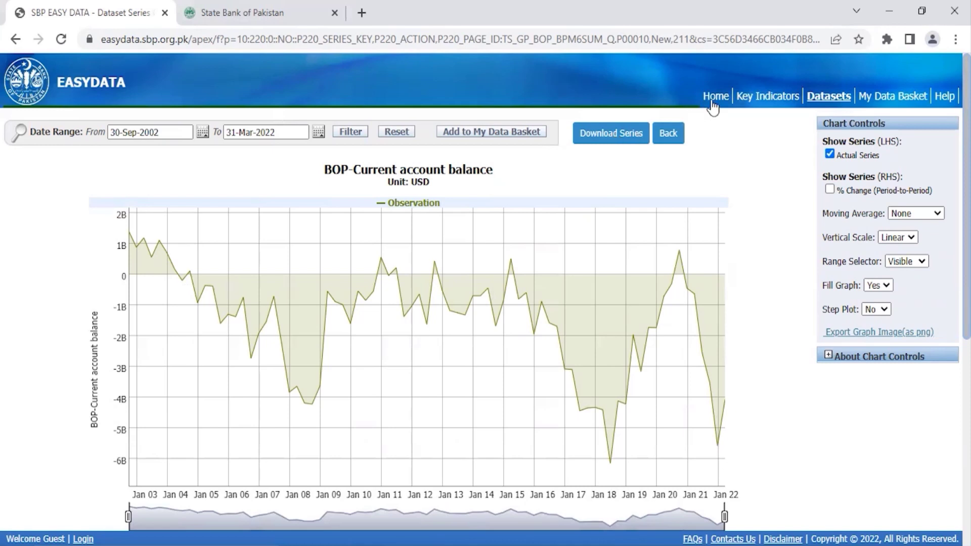
Log in to My Data Basket, after briefly starting the sign-up form with an e-mail address.
{"action": "left_click", "coordinate": [876, 101]}
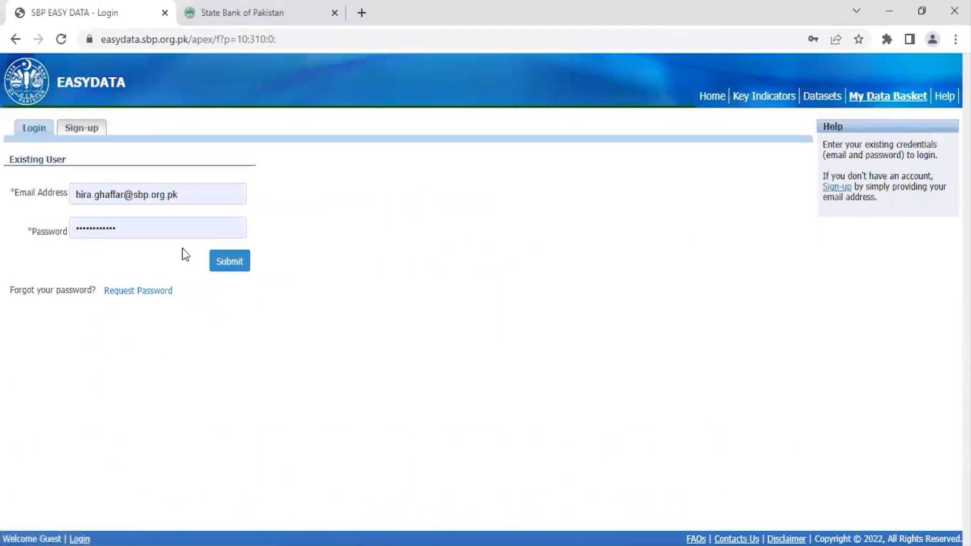
{"action": "left_click", "coordinate": [96, 131]}
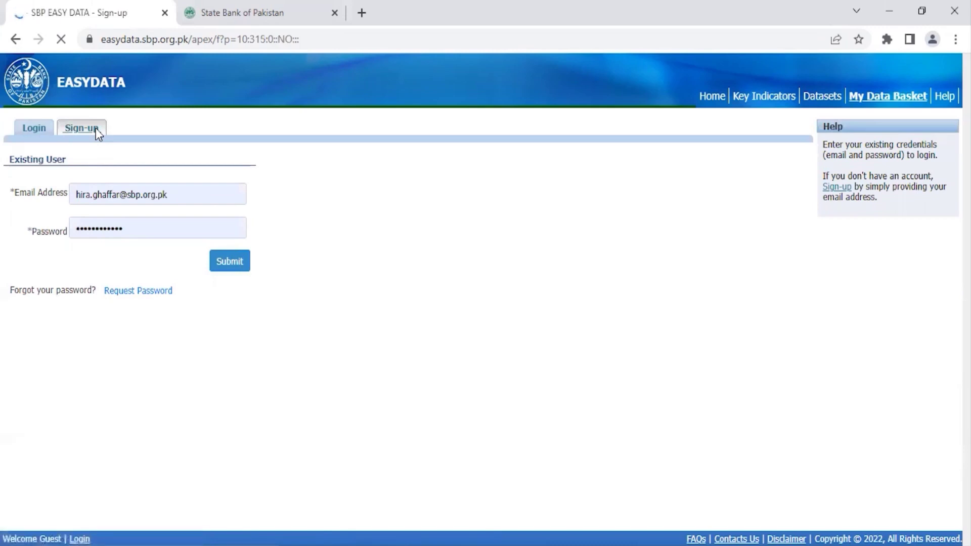
{"action": "left_click", "coordinate": [104, 195]}
{"action": "type", "text": "hira...."}
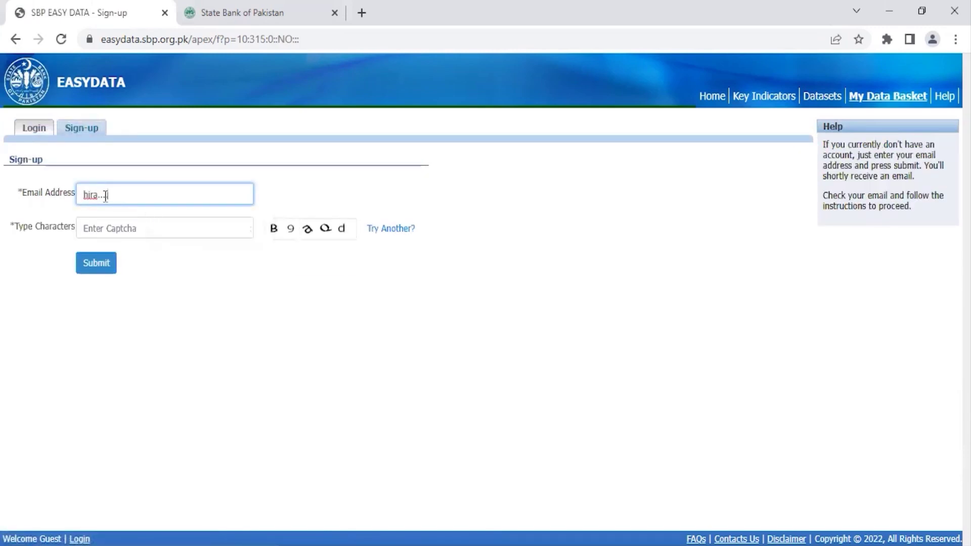
{"action": "left_click", "coordinate": [42, 132]}
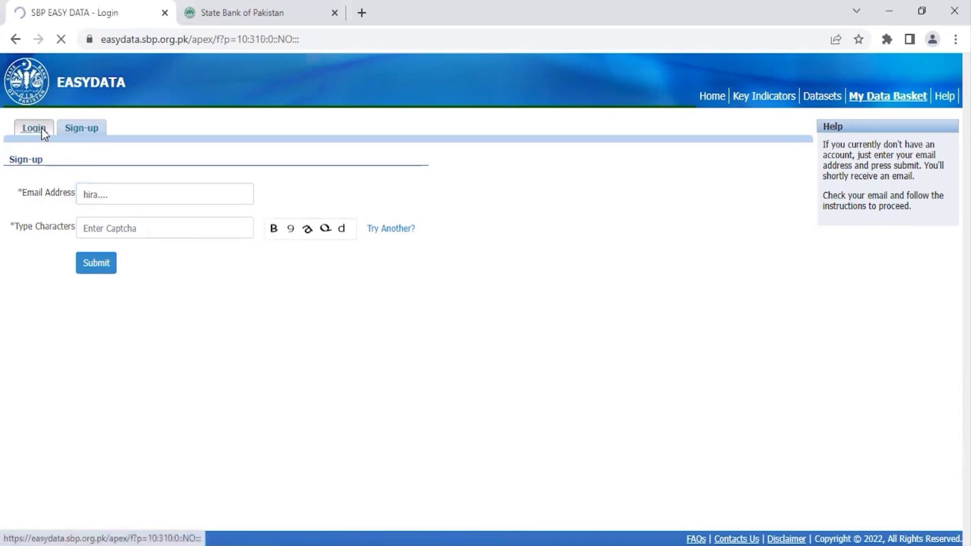
{"action": "left_click", "coordinate": [227, 264]}
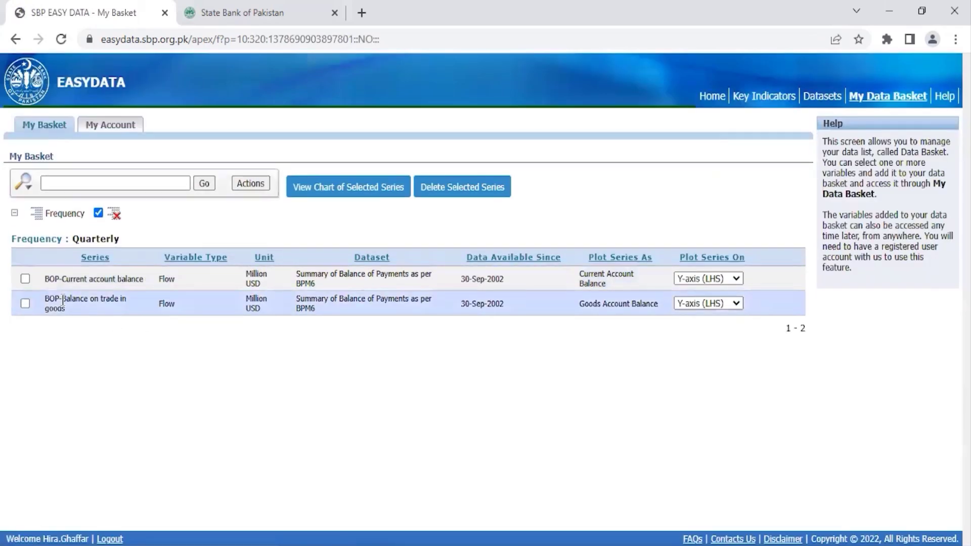
Chart BOP-Current account balance with BOP-Balance on trade in goods, then return Home.
{"action": "left_click", "coordinate": [24, 279]}
{"action": "left_click", "coordinate": [25, 303]}
{"action": "left_click", "coordinate": [342, 187]}
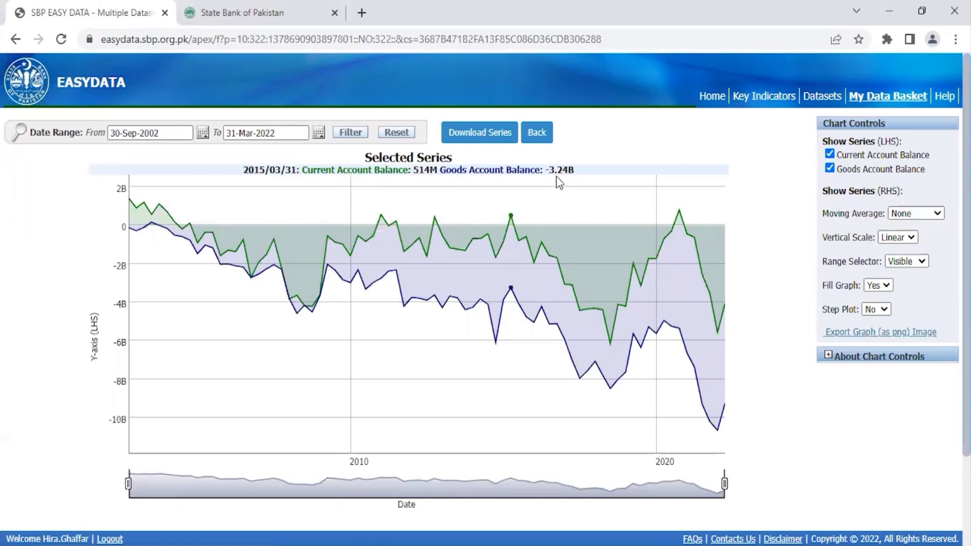
{"action": "left_click", "coordinate": [708, 101]}
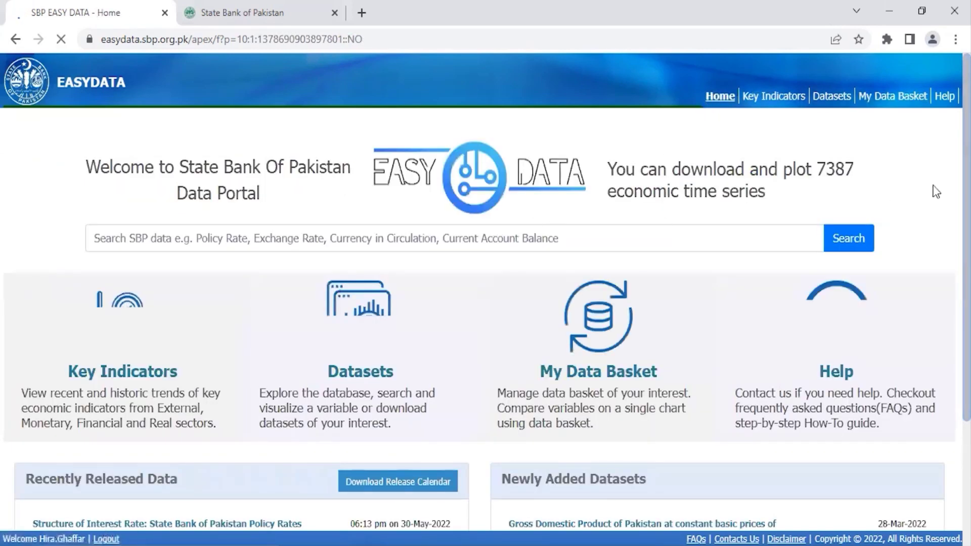
Search for "debt", scroll through the matching datasets and series, then return Home.
{"action": "left_click", "coordinate": [695, 240]}
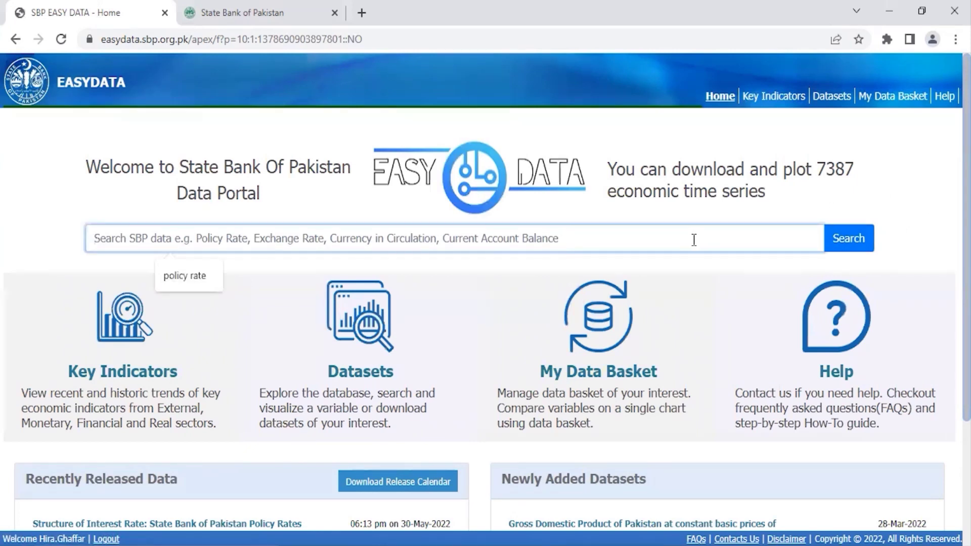
{"action": "type", "text": "debt"}
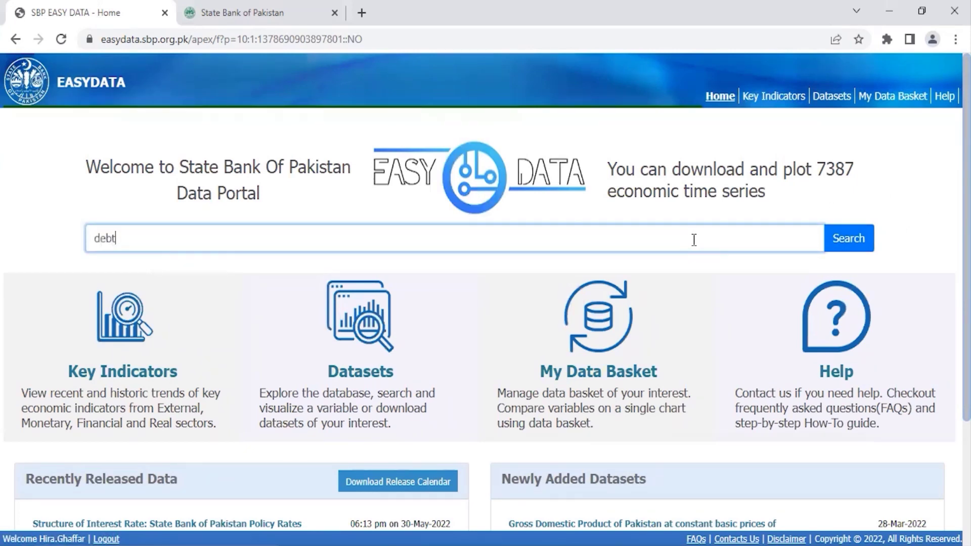
{"action": "key", "text": "Return"}
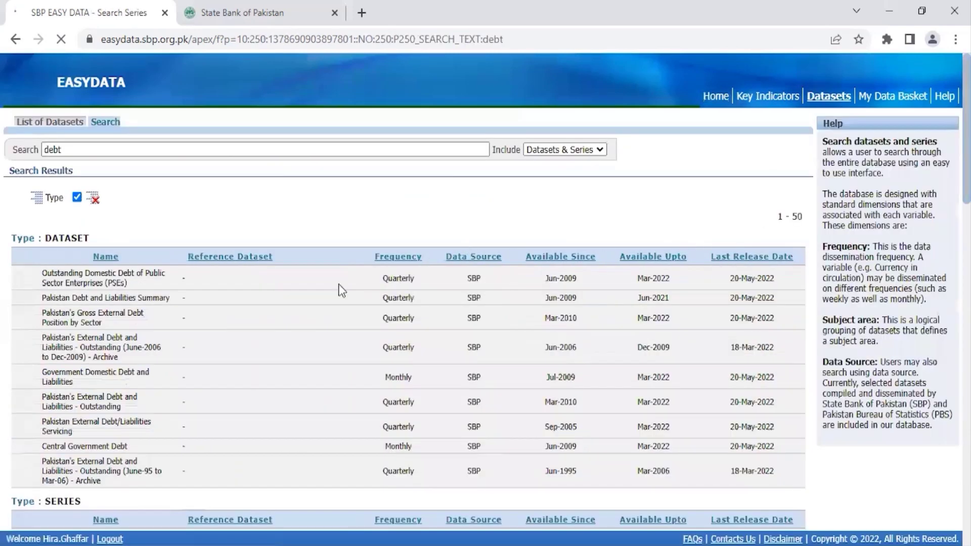
{"action": "scroll", "coordinate": [102, 306], "scroll_direction": "down", "scroll_amount": 7}
{"action": "scroll", "coordinate": [101, 305], "scroll_direction": "down", "scroll_amount": 5}
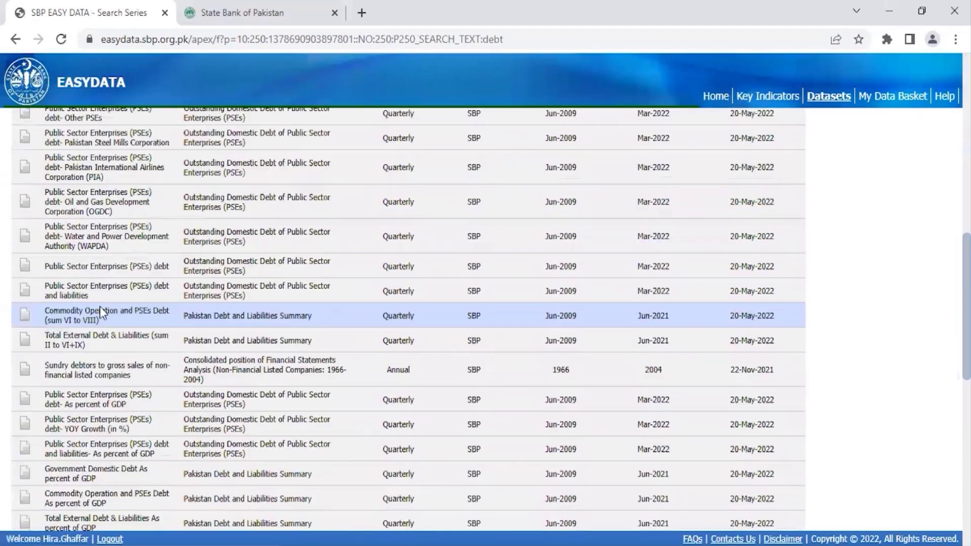
{"action": "scroll", "coordinate": [101, 306], "scroll_direction": "up", "scroll_amount": 12}
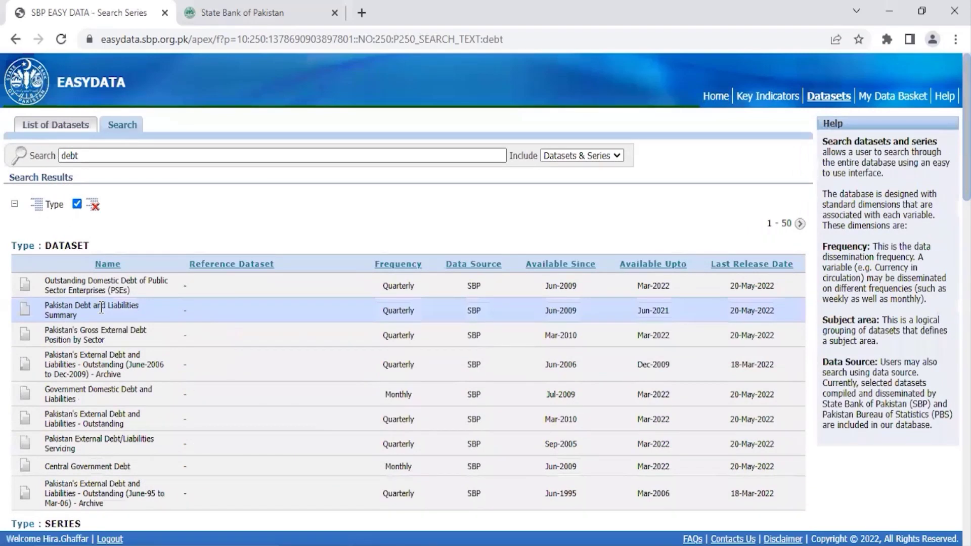
{"action": "left_click", "coordinate": [716, 99]}
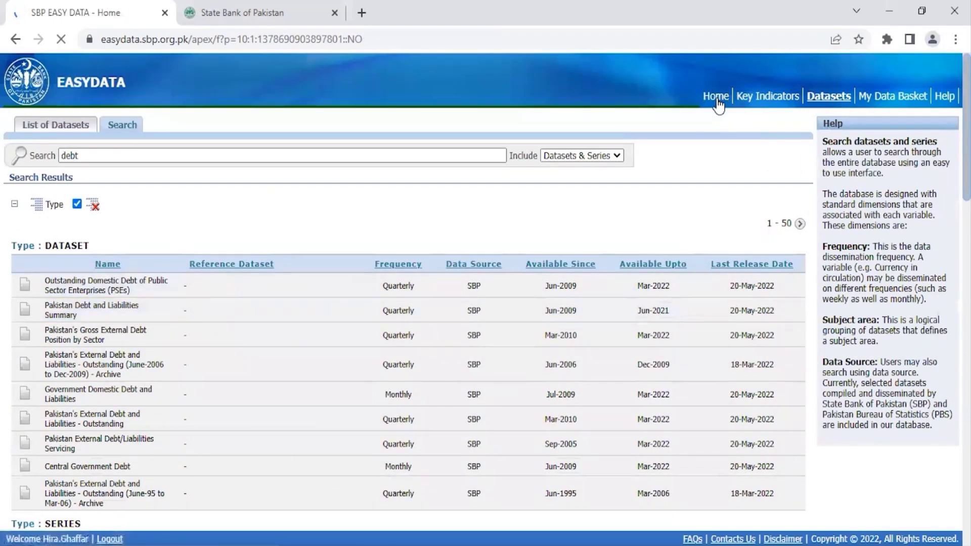
{"action": "scroll", "coordinate": [733, 243], "scroll_direction": "down", "scroll_amount": 3}
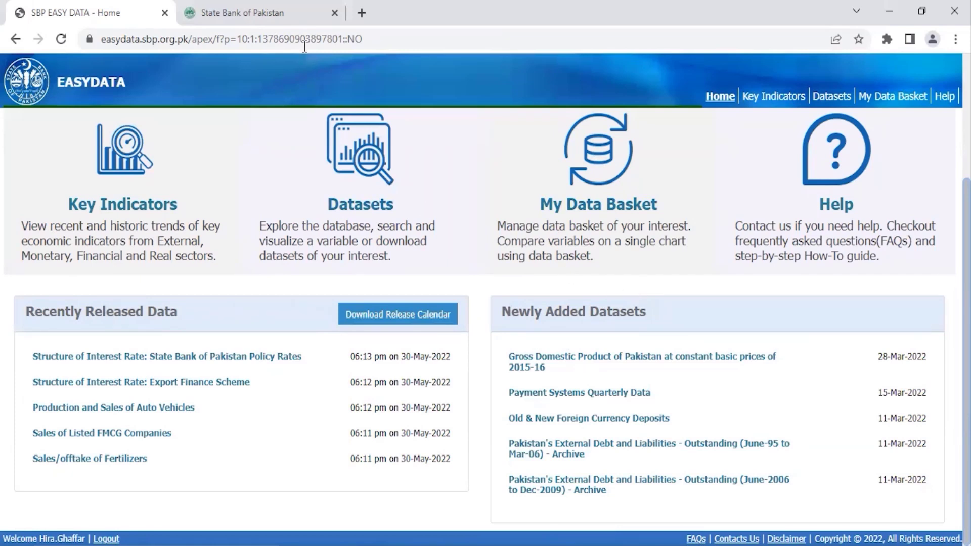
On the State Bank of Pakistan tab, open Economic Data and scroll its data tables.
{"action": "left_click", "coordinate": [298, 8]}
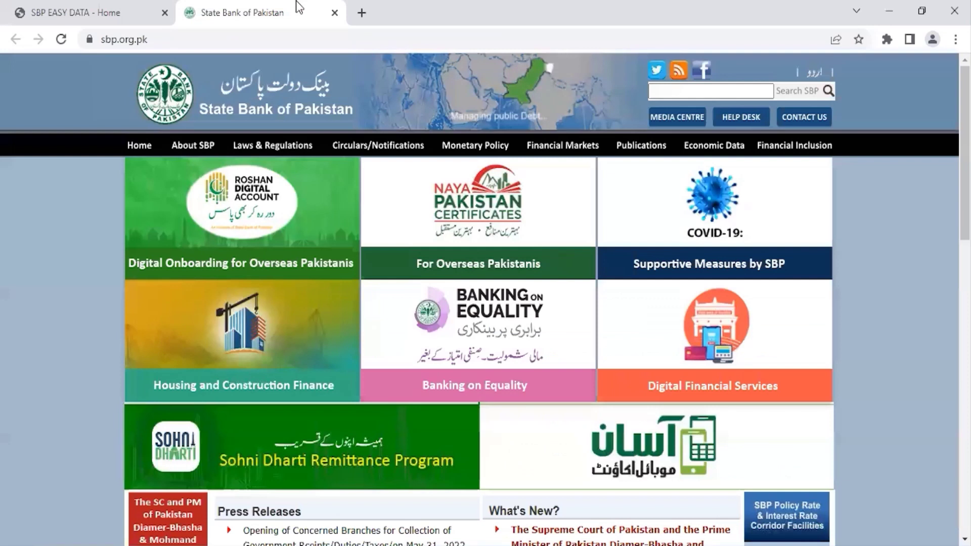
{"action": "left_click", "coordinate": [718, 148]}
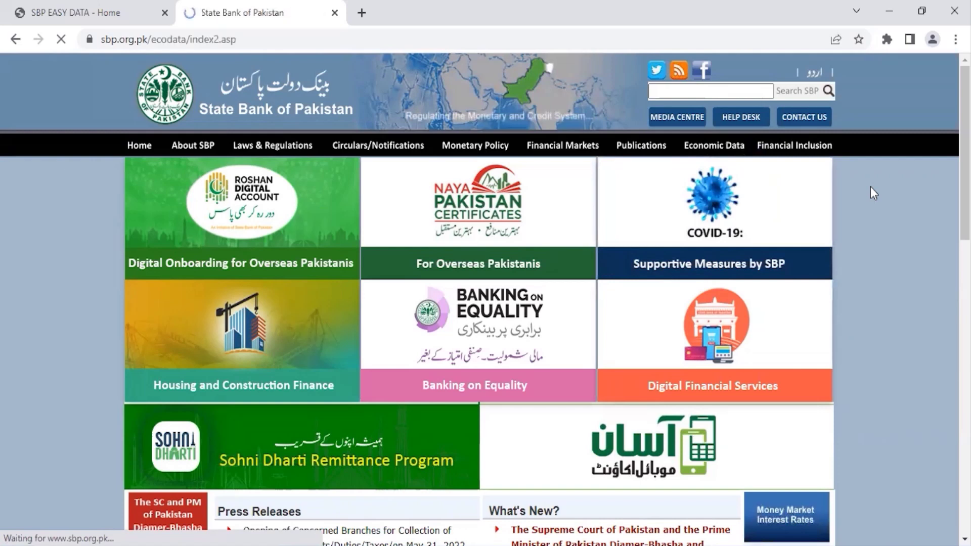
{"action": "scroll", "coordinate": [872, 205], "scroll_direction": "down", "scroll_amount": 5}
{"action": "scroll", "coordinate": [874, 213], "scroll_direction": "down", "scroll_amount": 5}
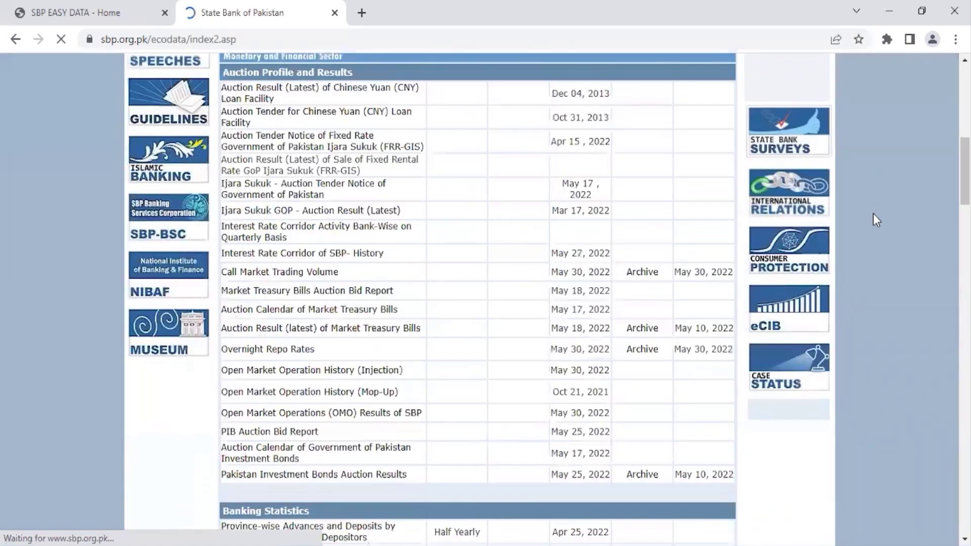
{"action": "scroll", "coordinate": [873, 213], "scroll_direction": "up", "scroll_amount": 9}
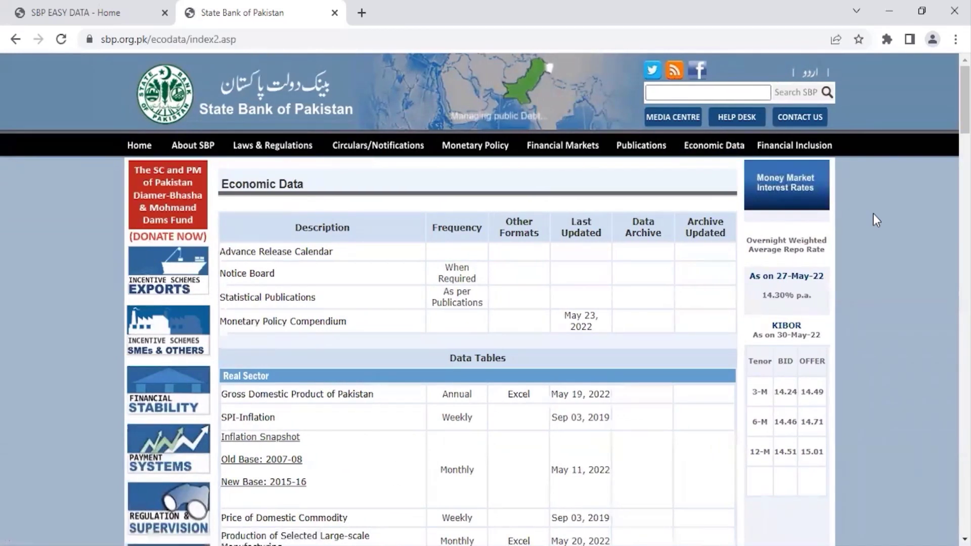
Back on the SBP EASY DATA tab, open Help and scroll through the FAQ.
{"action": "left_click", "coordinate": [41, 3]}
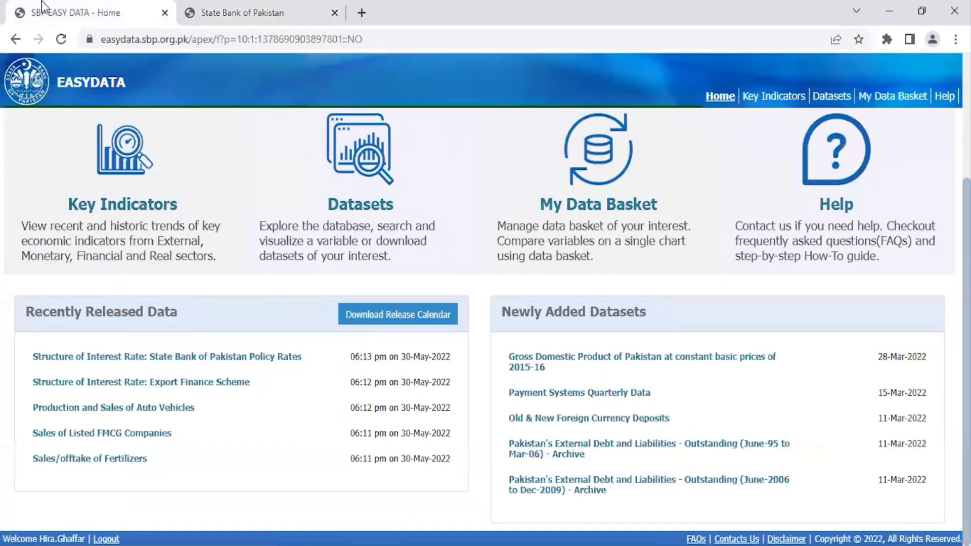
{"action": "scroll", "coordinate": [288, 162], "scroll_direction": "up", "scroll_amount": 3}
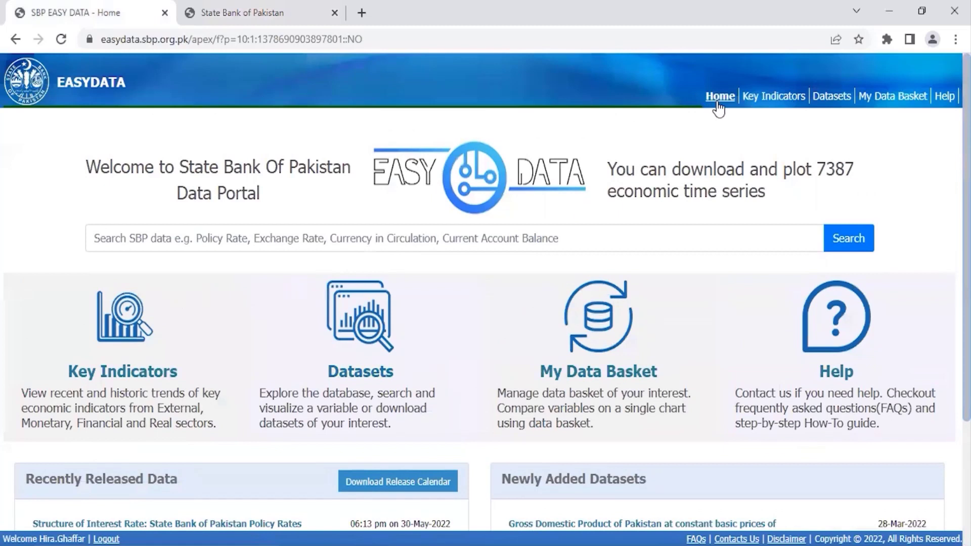
{"action": "left_click", "coordinate": [838, 376]}
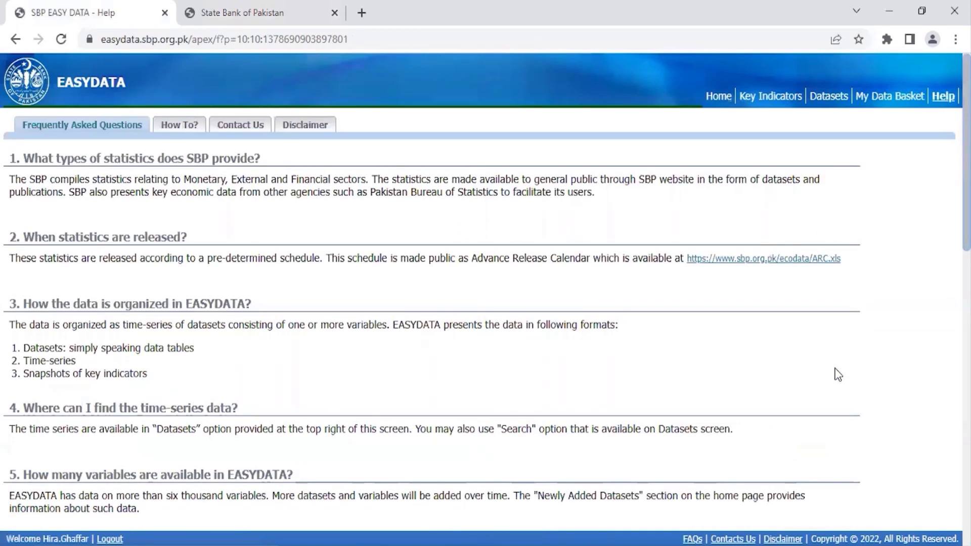
{"action": "scroll", "coordinate": [406, 283], "scroll_direction": "down", "scroll_amount": 5}
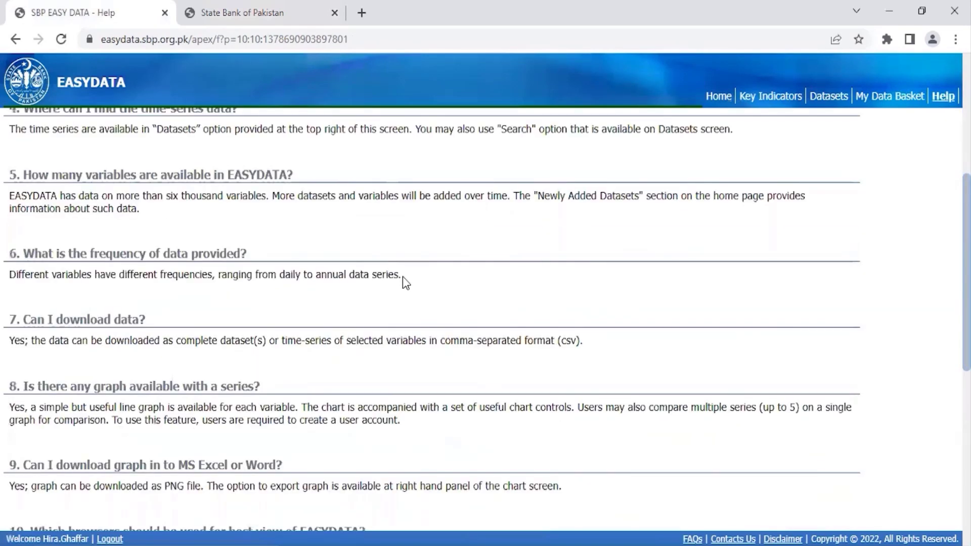
{"action": "scroll", "coordinate": [402, 277], "scroll_direction": "up", "scroll_amount": 6}
Read the How To? guides on account creation and password reset, then open Contact Us.
{"action": "left_click", "coordinate": [186, 126]}
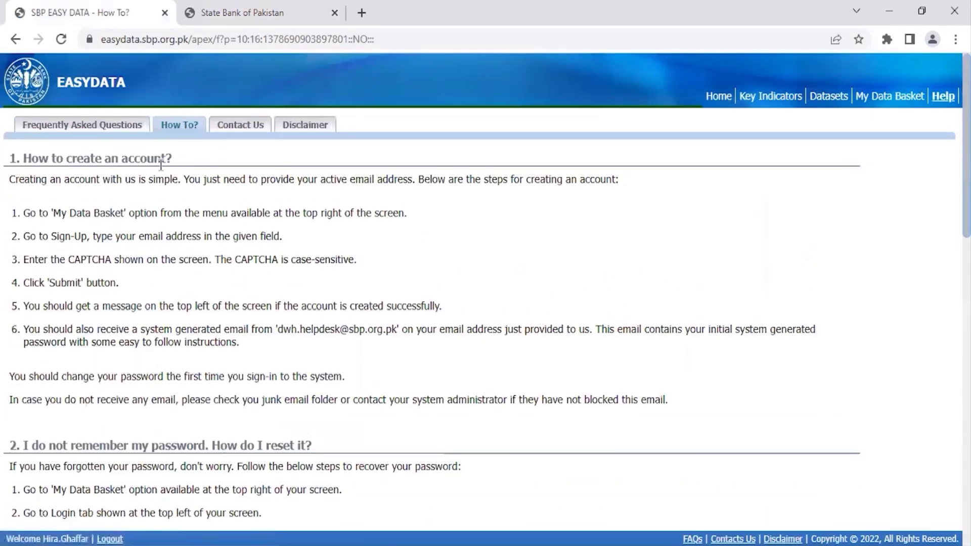
{"action": "left_click_drag", "start_coordinate": [76, 161], "coordinate": [161, 160]}
{"action": "left_click", "coordinate": [171, 261]}
{"action": "scroll", "coordinate": [171, 268], "scroll_direction": "down", "scroll_amount": 5}
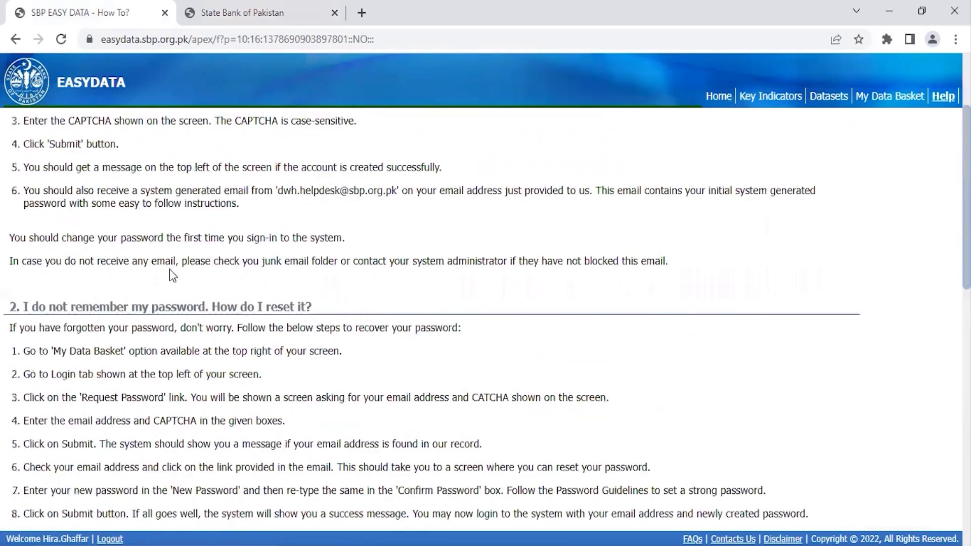
{"action": "left_click_drag", "start_coordinate": [133, 221], "coordinate": [248, 219]}
{"action": "left_click", "coordinate": [248, 219]}
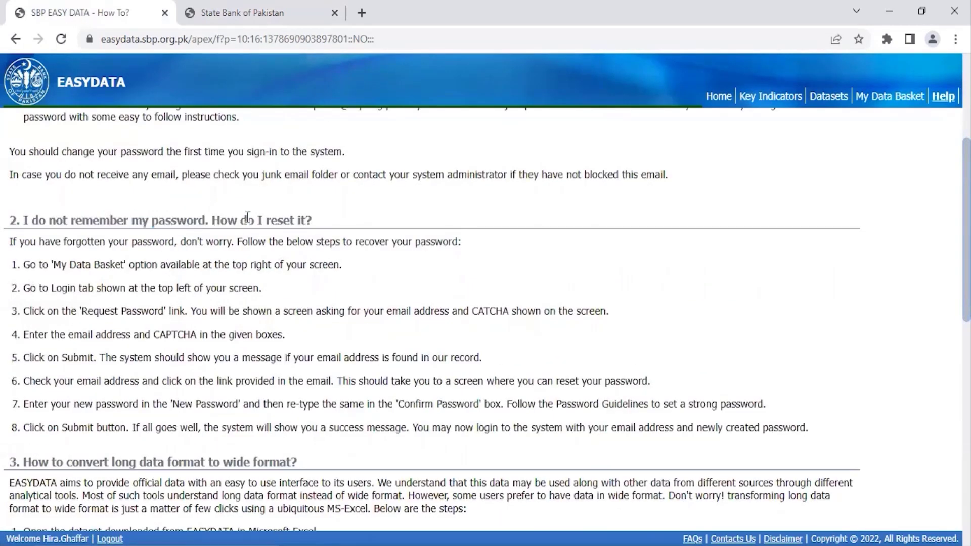
{"action": "scroll", "coordinate": [242, 228], "scroll_direction": "down", "scroll_amount": 5}
{"action": "left_click_drag", "start_coordinate": [122, 236], "coordinate": [208, 236]}
{"action": "scroll", "coordinate": [212, 246], "scroll_direction": "up", "scroll_amount": 5}
{"action": "scroll", "coordinate": [213, 245], "scroll_direction": "up", "scroll_amount": 4}
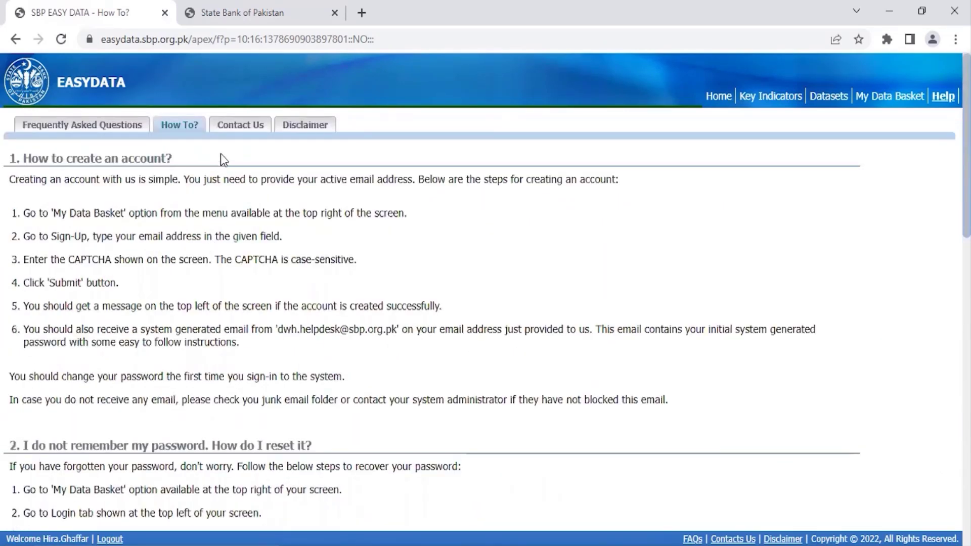
{"action": "left_click", "coordinate": [238, 126]}
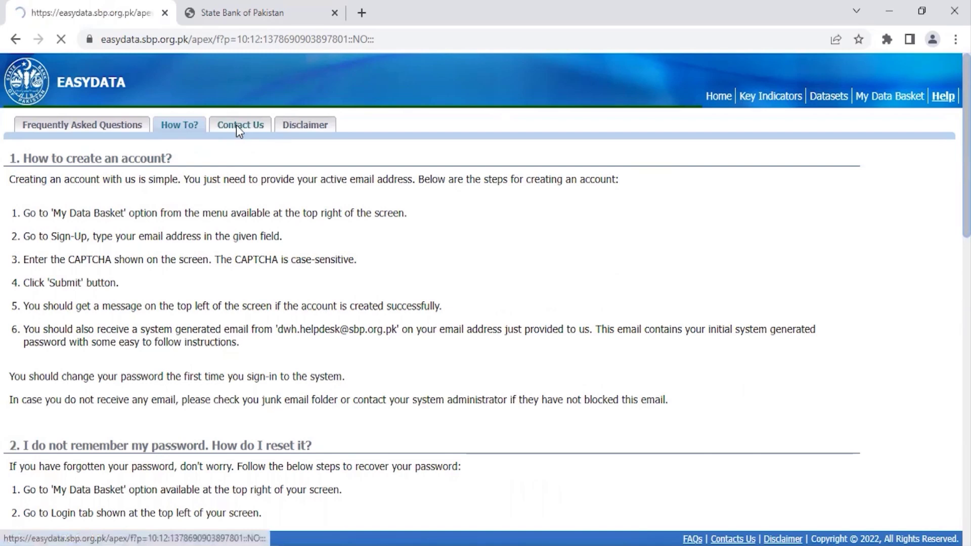